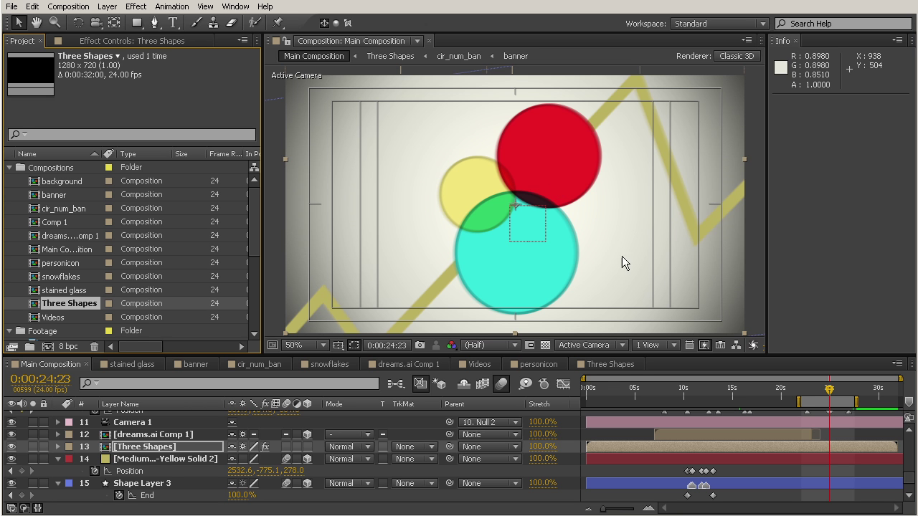
- Scrub the main timeline to watch the circles float, then return to about 24:10
{"action": "left_click_drag", "start_coordinate": [829, 392], "coordinate": [829, 393]}
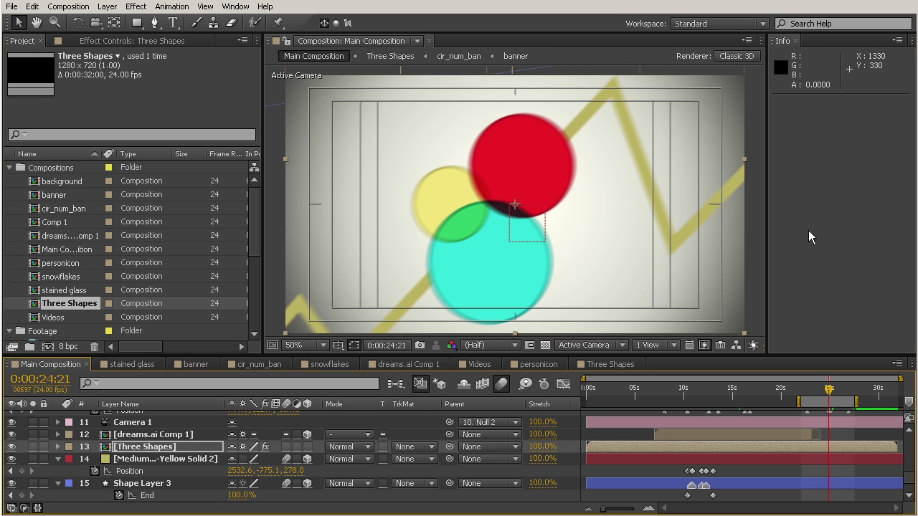
{"action": "key", "text": "Page_Down"}
{"action": "key", "text": "Page_Down"}
{"action": "key", "text": "Page_Down"}
{"action": "key", "text": "Page_Down"}
{"action": "key", "text": "Page_Down"}
{"action": "key", "text": "Page_Down"}
{"action": "key", "text": "Page_Down"}
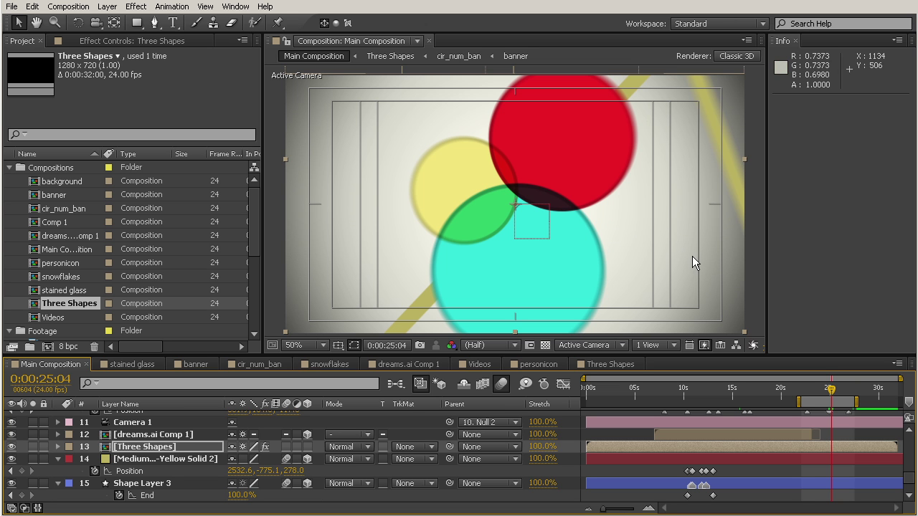
{"action": "left_click_drag", "start_coordinate": [831, 391], "coordinate": [652, 394]}
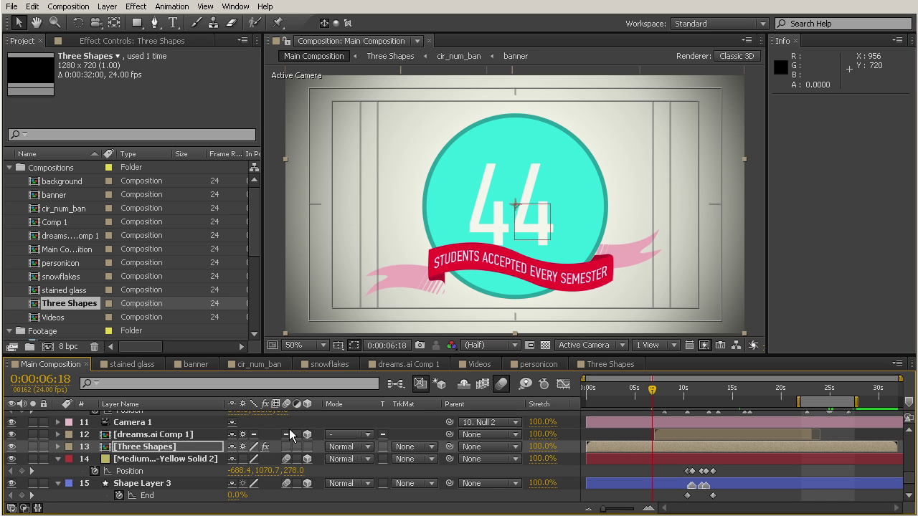
- Open the Three Shapes precomp at 50%, go to 8:23, and reveal Shape Layer 2's Position
{"action": "double_click", "coordinate": [138, 447]}
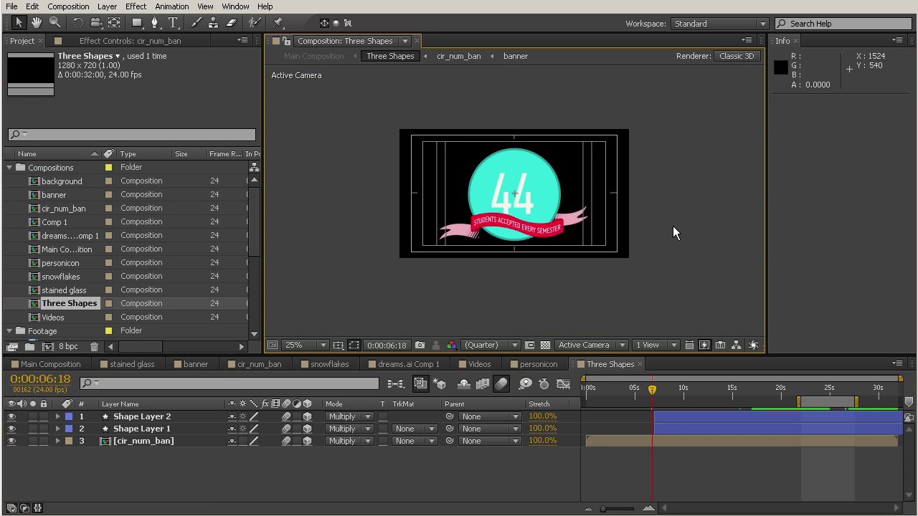
{"action": "key", "text": "period"}
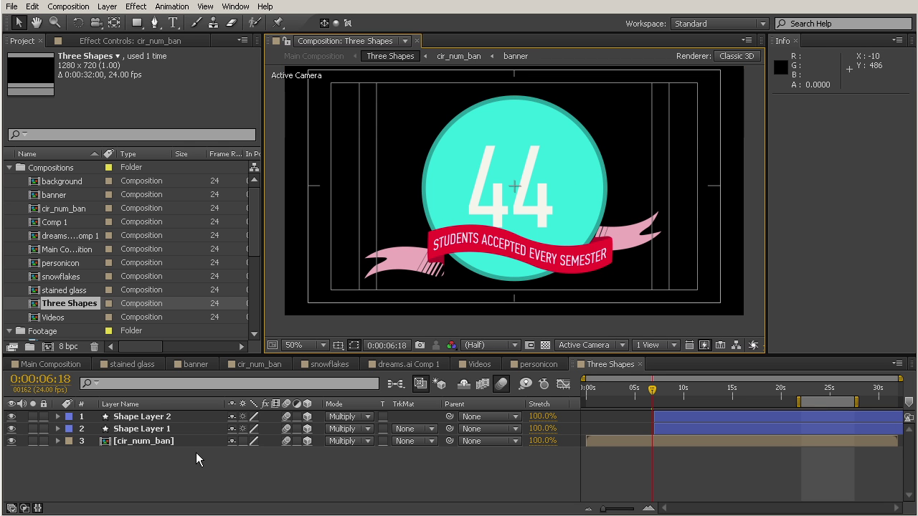
{"action": "left_click", "coordinate": [674, 393]}
{"action": "left_click", "coordinate": [158, 416]}
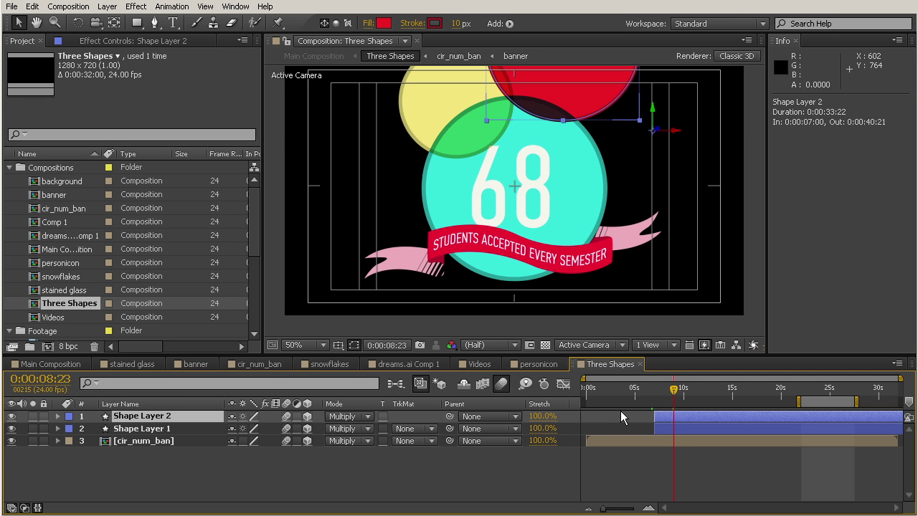
{"action": "key", "text": "p"}
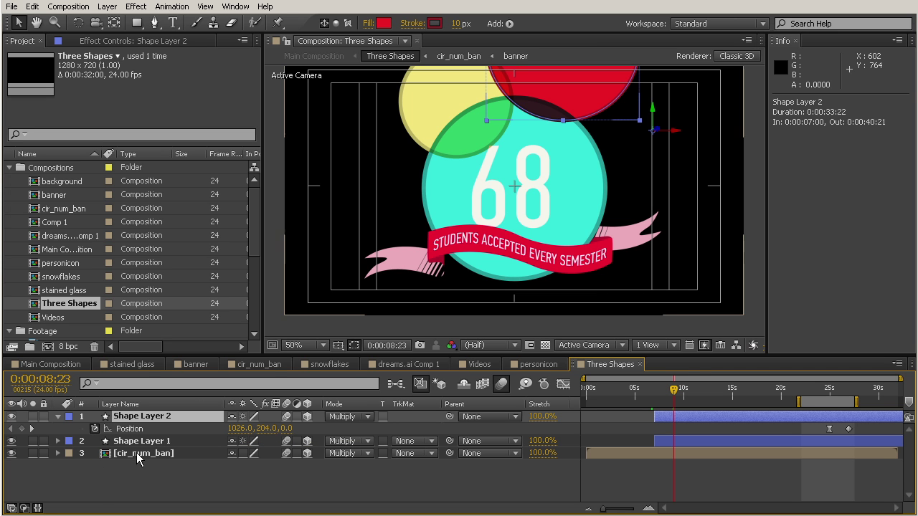
- Add a Position expression on Shape Layer 2, replacing transform.position with wiggle(5,15)
{"action": "left_click", "coordinate": [94, 428], "text": "alt"}
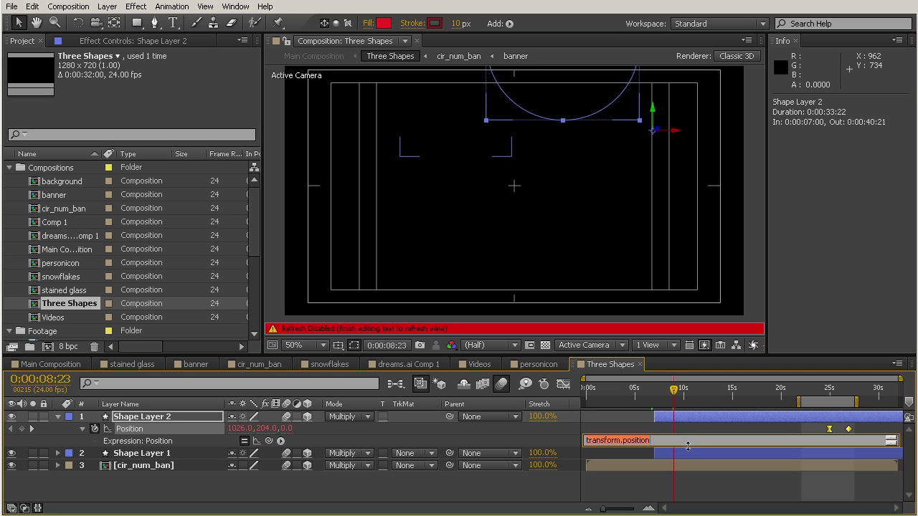
{"action": "key", "text": "BackSpace"}
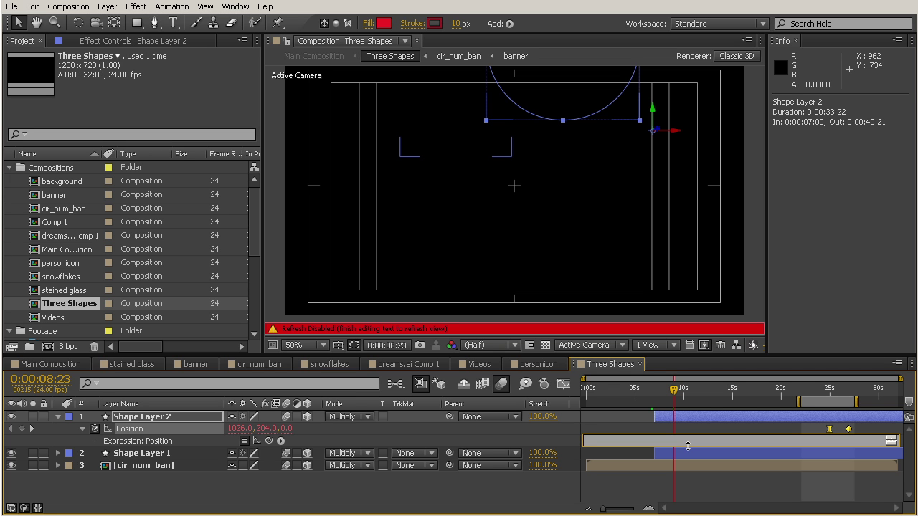
{"action": "type", "text": "wiggle"}
{"action": "type", "text": "(5,15)"}
- Commit the wiggle expression, scrub to watch the red circle, and solo Shape Layer 2
{"action": "left_click", "coordinate": [617, 422]}
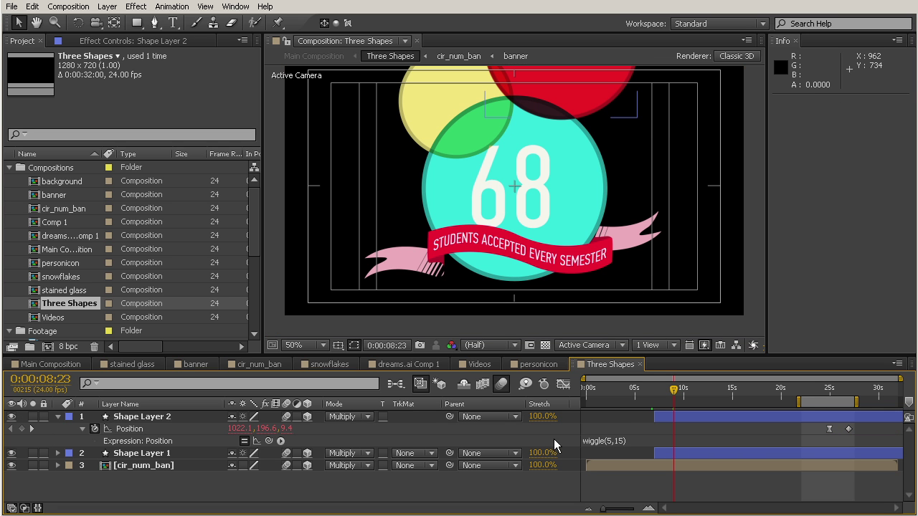
{"action": "mouse_move", "coordinate": [688, 390]}
{"action": "left_mouse_down"}
{"action": "mouse_move", "coordinate": [680, 391]}
{"action": "mouse_move", "coordinate": [700, 400]}
{"action": "left_mouse_up"}
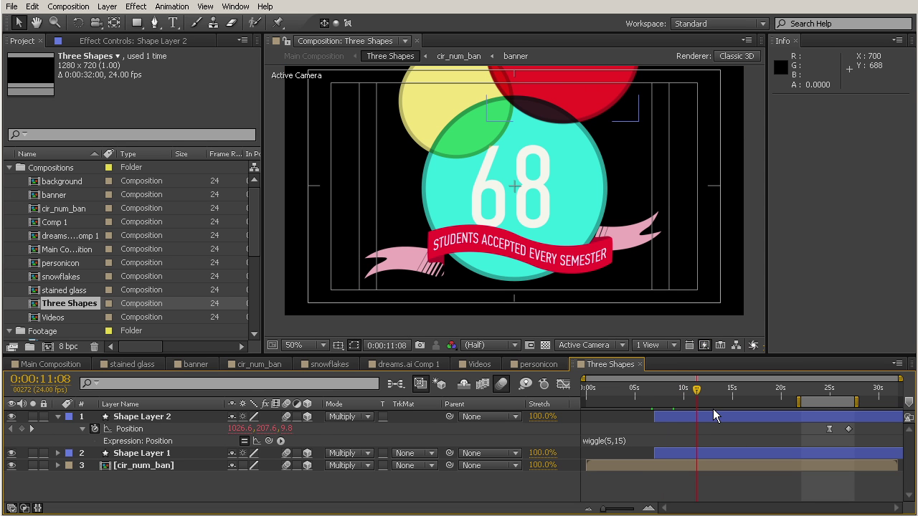
{"action": "left_click", "coordinate": [33, 417]}
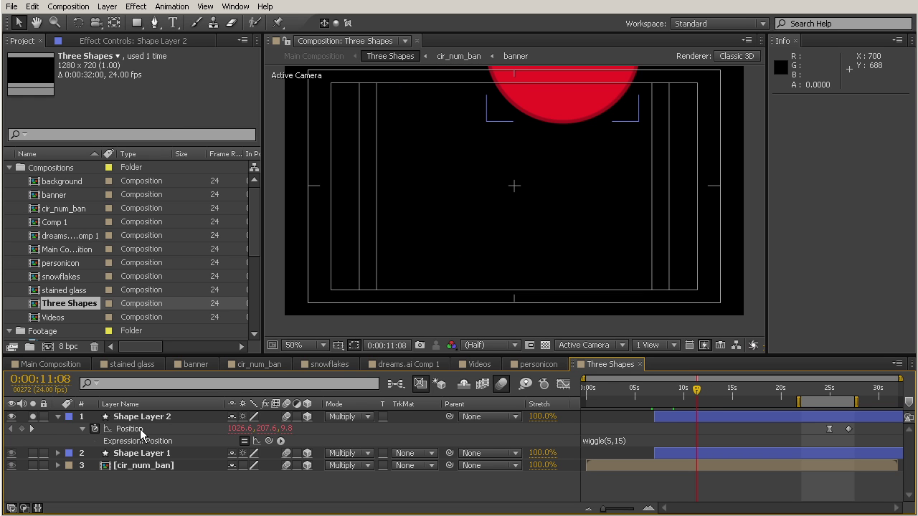
{"action": "left_click_drag", "start_coordinate": [694, 392], "coordinate": [681, 453]}
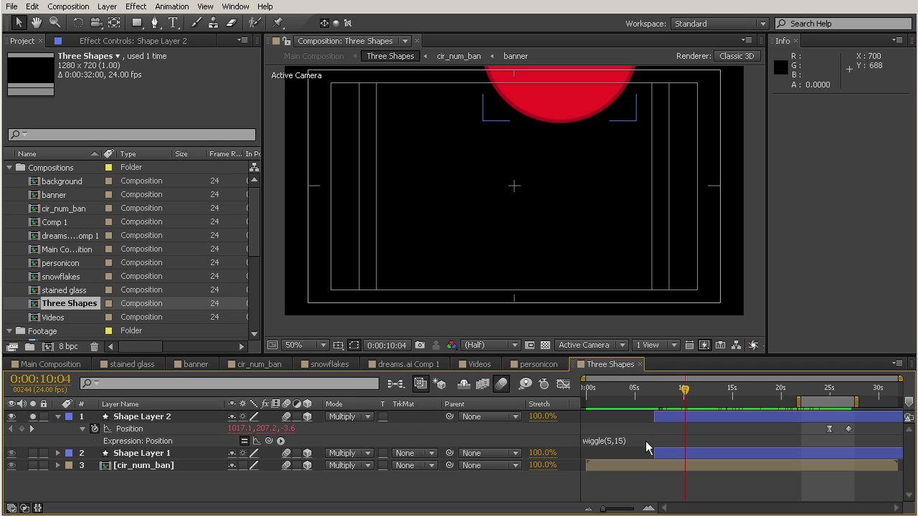
- Review the red circle's wiggle near 24:10–25 seconds, then start editing the wiggle(5,15) expression
{"action": "left_click", "coordinate": [593, 179]}
{"action": "left_click_drag", "start_coordinate": [825, 392], "coordinate": [831, 396]}
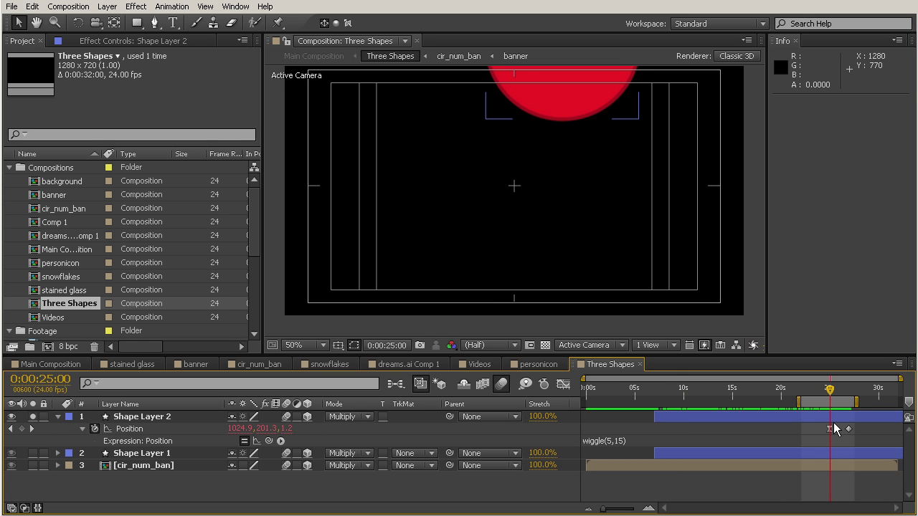
{"action": "left_click", "coordinate": [829, 397]}
{"action": "left_click_drag", "start_coordinate": [829, 402], "coordinate": [823, 452]}
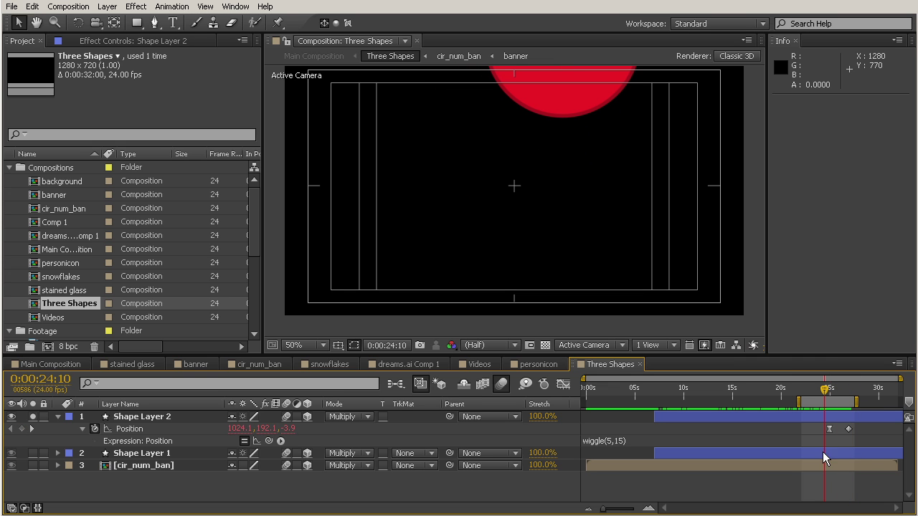
{"action": "left_click", "coordinate": [621, 442]}
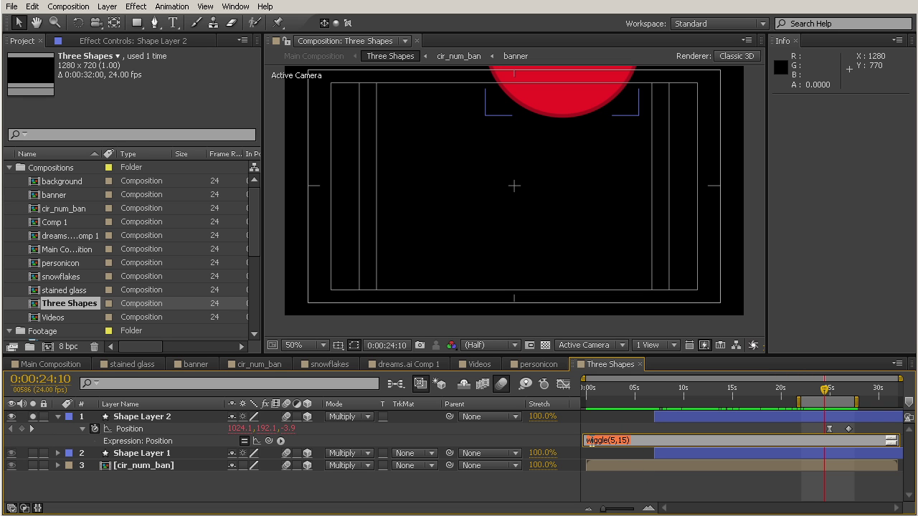
- Raise the wiggle amplitude to make it wiggle(5,100) and scrub to preview the wider swing
{"action": "left_click", "coordinate": [585, 461]}
{"action": "key", "text": "BackSpace"}
{"action": "left_click", "coordinate": [650, 495]}
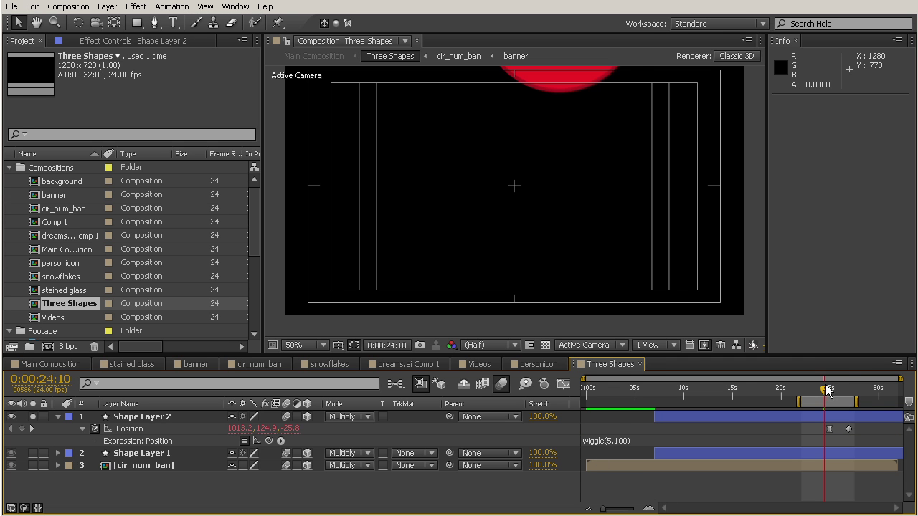
{"action": "left_click_drag", "start_coordinate": [825, 389], "coordinate": [855, 395]}
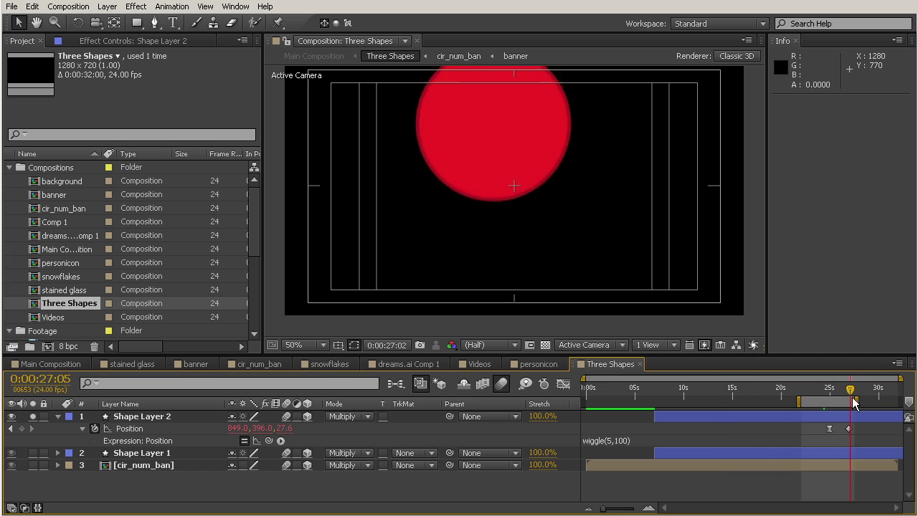
- Change the red circle's expression to wiggle(4,12) and scrub back to watch it move
{"action": "left_click", "coordinate": [624, 441]}
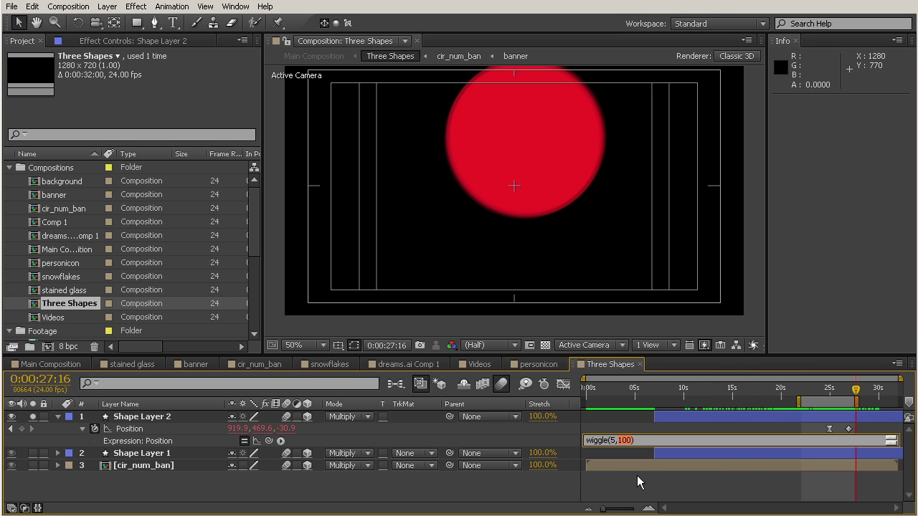
{"action": "type", "text": "12"}
{"action": "type", "text": "4"}
{"action": "left_click", "coordinate": [885, 418]}
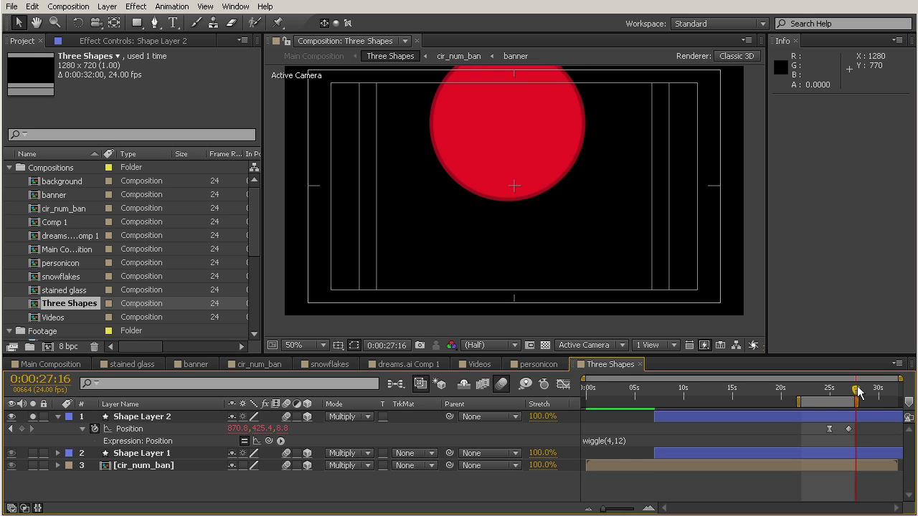
{"action": "left_click_drag", "start_coordinate": [856, 393], "coordinate": [725, 407]}
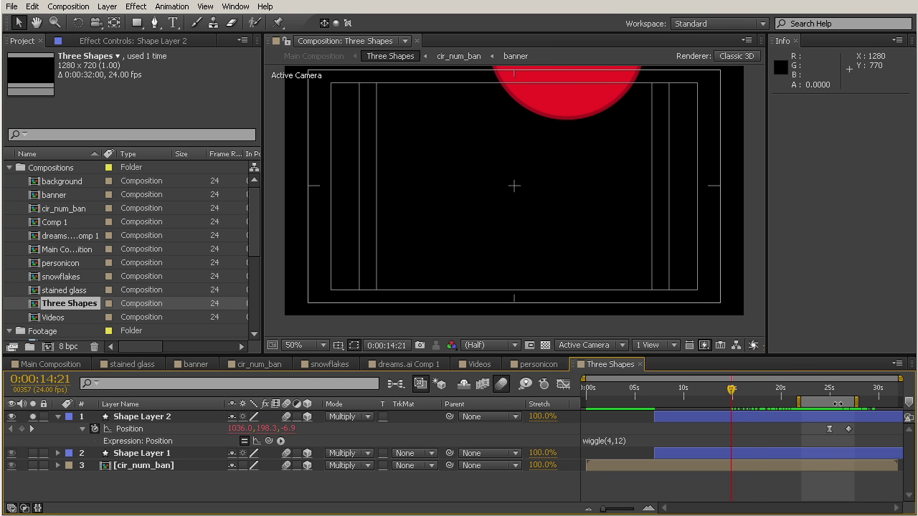
- Start the work area at 0:00:06:22 and RAM-preview the red circle's wiggle
{"action": "left_click_drag", "start_coordinate": [799, 403], "coordinate": [651, 404]}
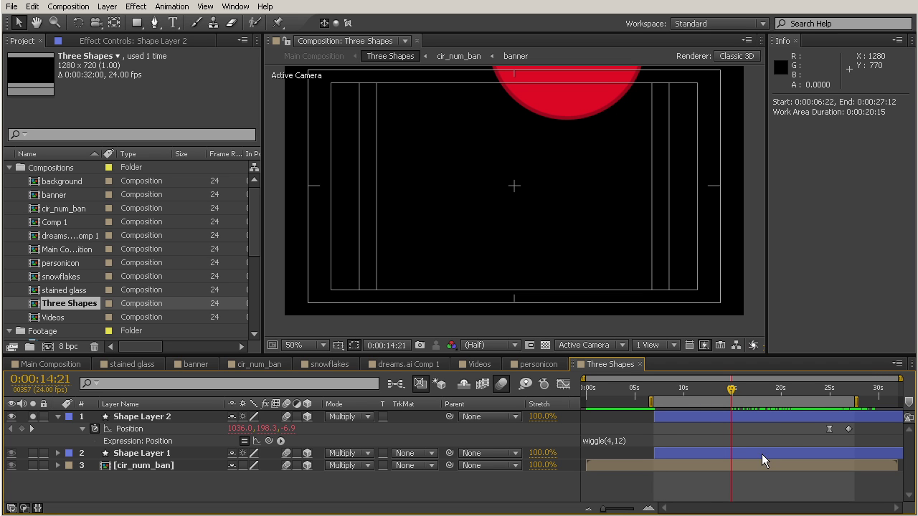
{"action": "key", "text": "KP_0"}
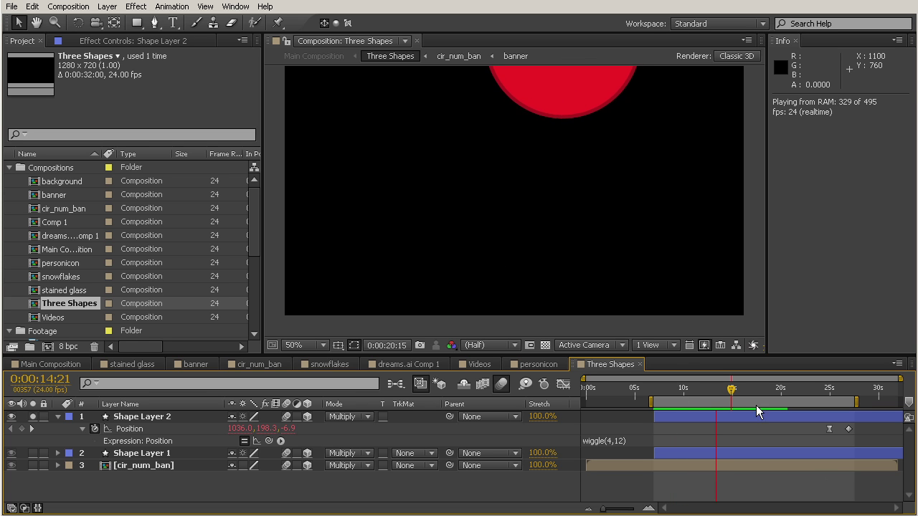
{"action": "left_click", "coordinate": [683, 417]}
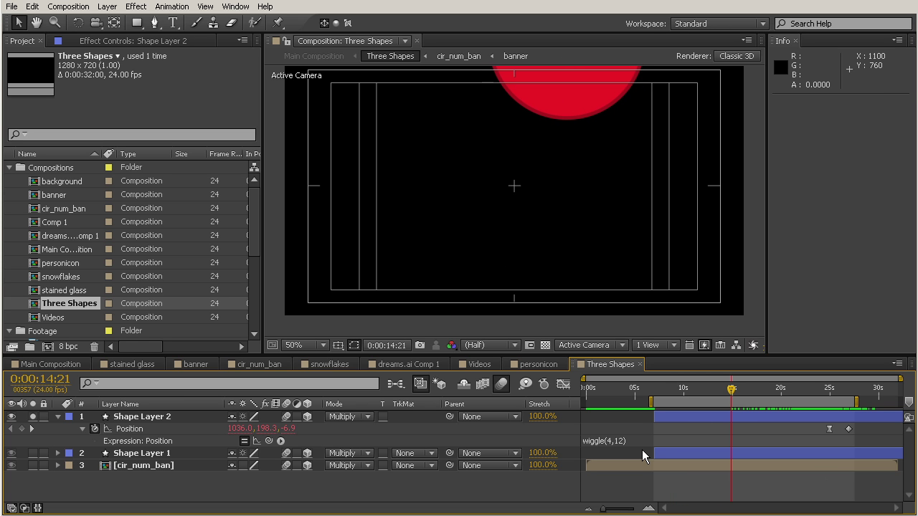
- Lower the wiggle frequency so the expression reads wiggle(2,12), then scrub and RAM-preview
{"action": "left_click", "coordinate": [612, 442]}
{"action": "double_click", "coordinate": [613, 440]}
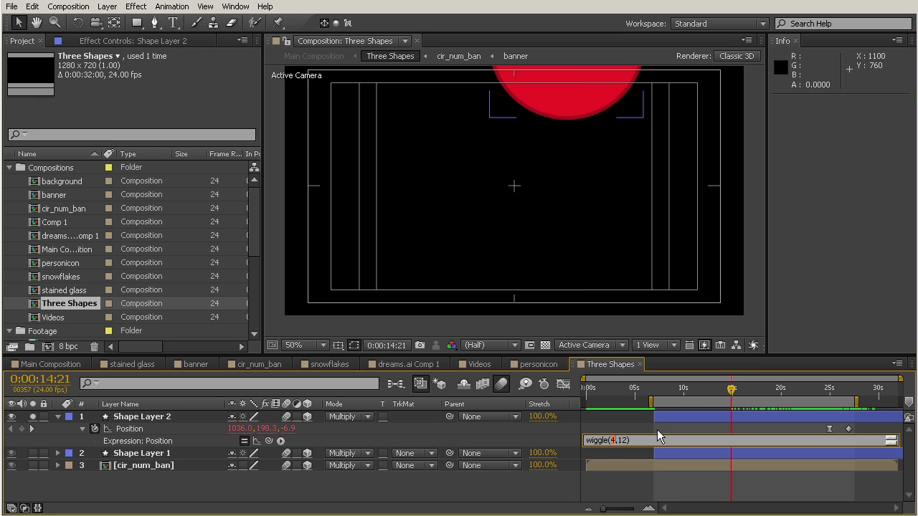
{"action": "type", "text": "2"}
{"action": "left_click", "coordinate": [696, 426]}
{"action": "left_click", "coordinate": [707, 393]}
{"action": "left_click_drag", "start_coordinate": [708, 393], "coordinate": [755, 419]}
{"action": "key", "text": "KP_0"}
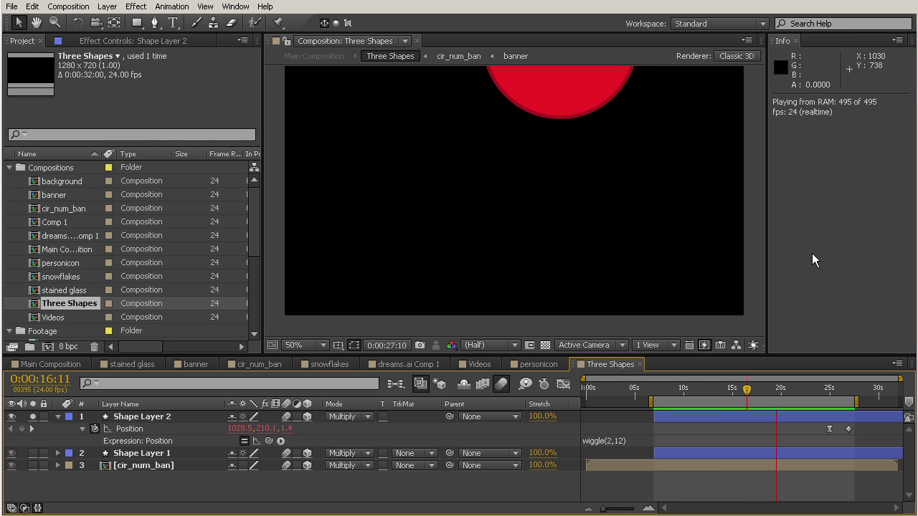
{"action": "left_click", "coordinate": [623, 451]}
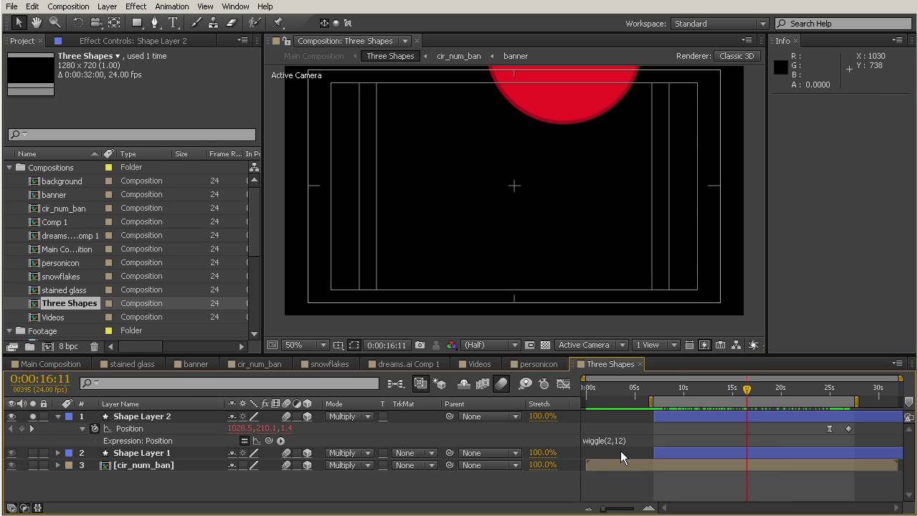
{"action": "left_click", "coordinate": [610, 444]}
{"action": "key", "text": "ctrl+c"}
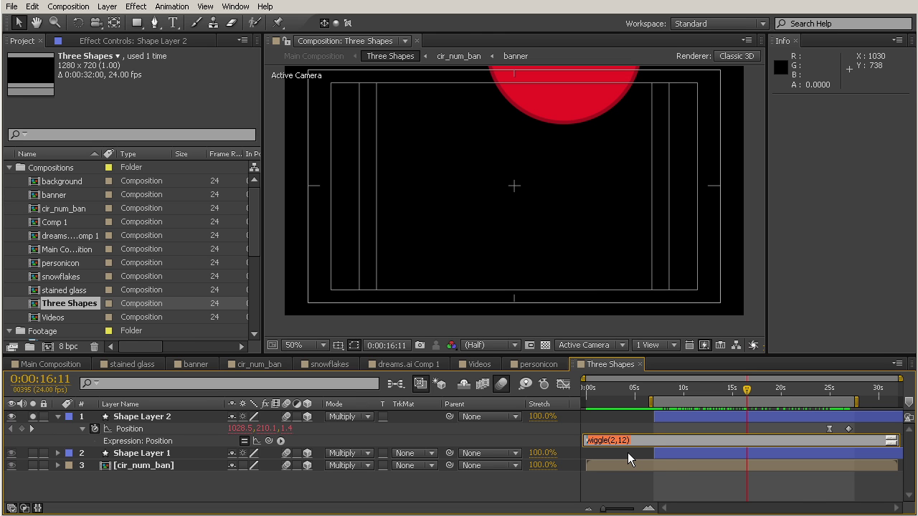
{"action": "left_click", "coordinate": [661, 459]}
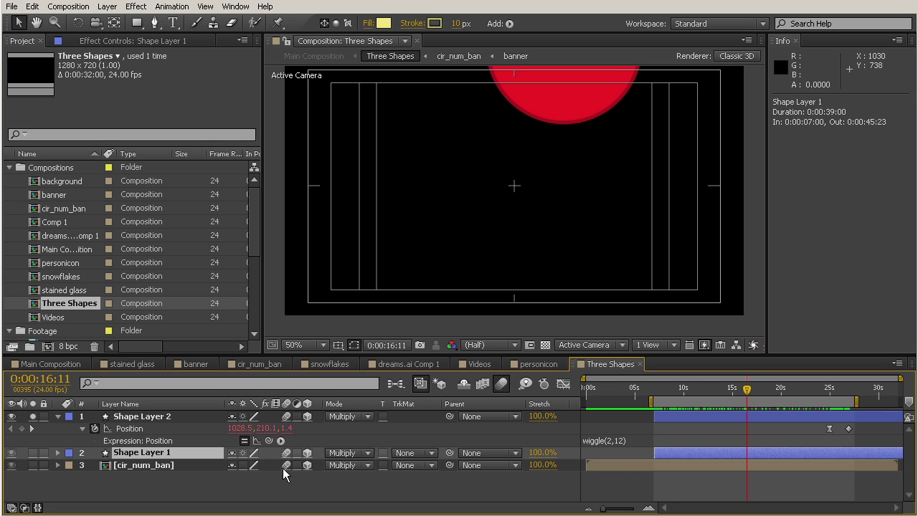
- Reveal Position on Shape Layer 1 and cir_num_ban, and paste wiggle(2,12) into Shape Layer 1's expression
{"action": "key", "text": "p"}
{"action": "left_click", "coordinate": [172, 479]}
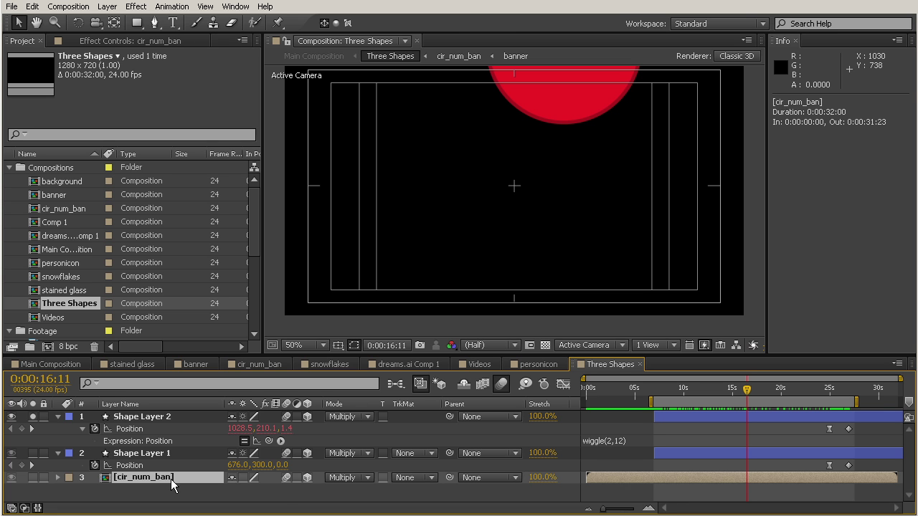
{"action": "key", "text": "p"}
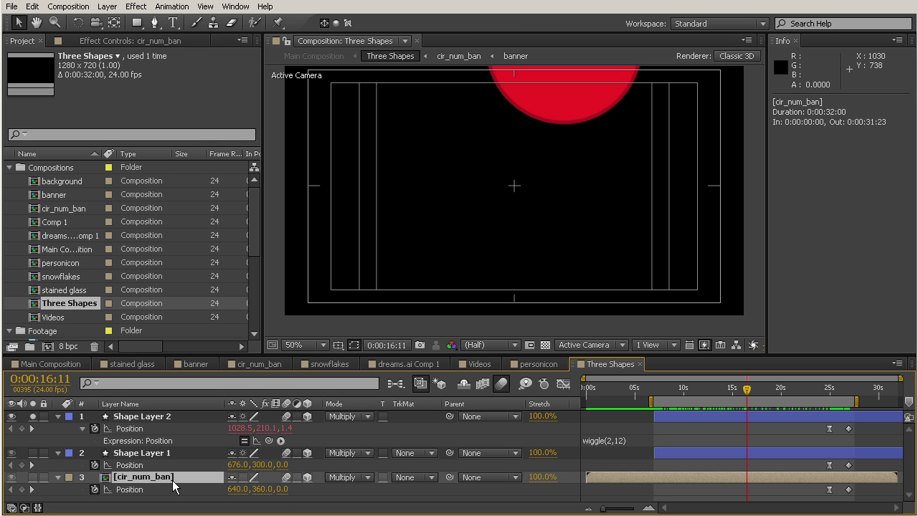
{"action": "left_click", "coordinate": [95, 466], "text": "alt"}
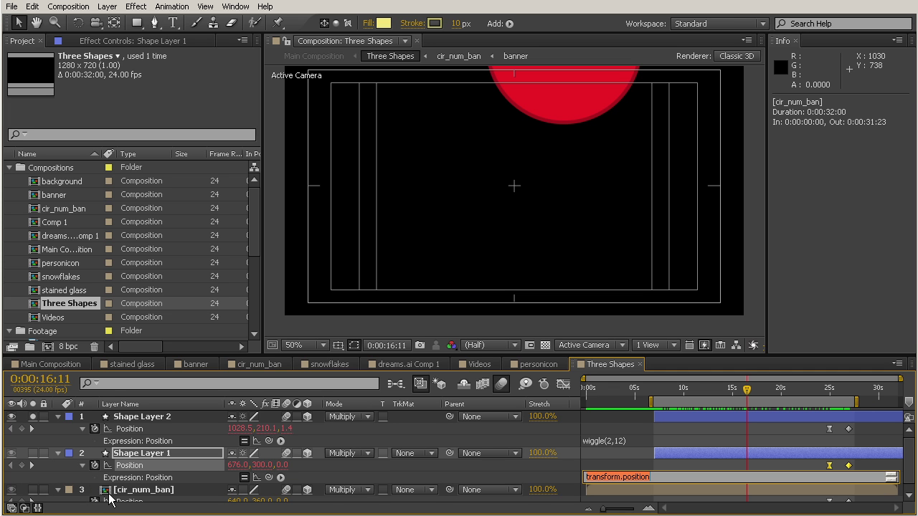
{"action": "key", "text": "ctrl+v"}
{"action": "left_click", "coordinate": [637, 465]}
- Paste wiggle(2,12) as cir_num_ban's Position expression and un-solo Shape Layer 2
{"action": "scroll", "coordinate": [645, 462], "scroll_direction": "down", "scroll_amount": 1}
{"action": "left_click", "coordinate": [623, 492]}
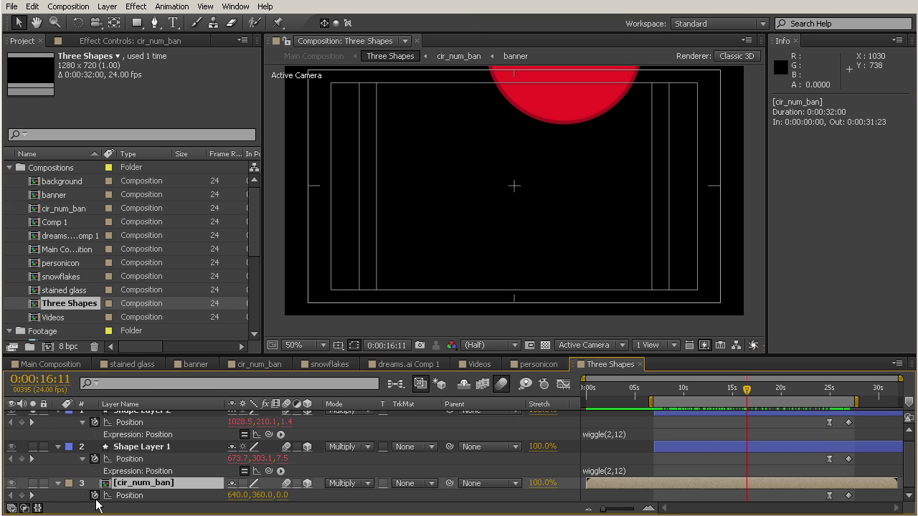
{"action": "left_click", "coordinate": [94, 495], "text": "alt"}
{"action": "key", "text": "ctrl+v"}
{"action": "left_click", "coordinate": [682, 494]}
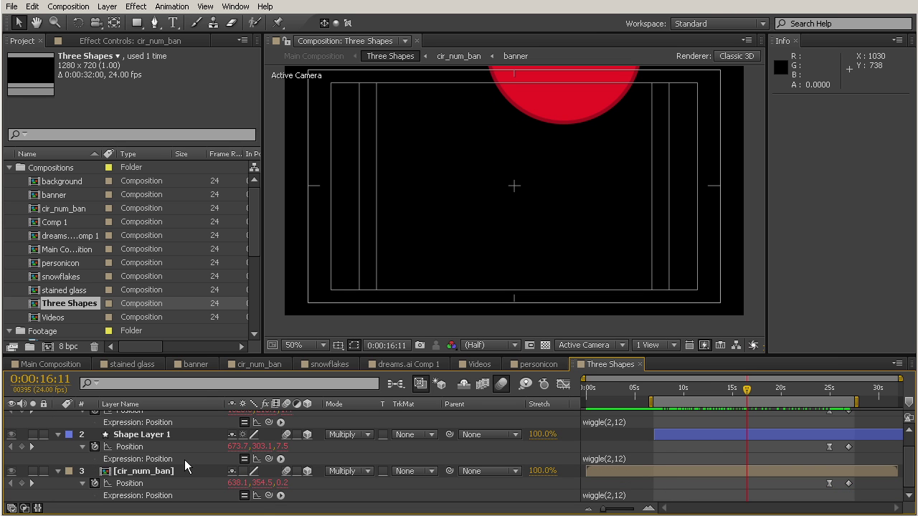
{"action": "scroll", "coordinate": [56, 441], "scroll_direction": "up", "scroll_amount": 1}
{"action": "left_click", "coordinate": [33, 416]}
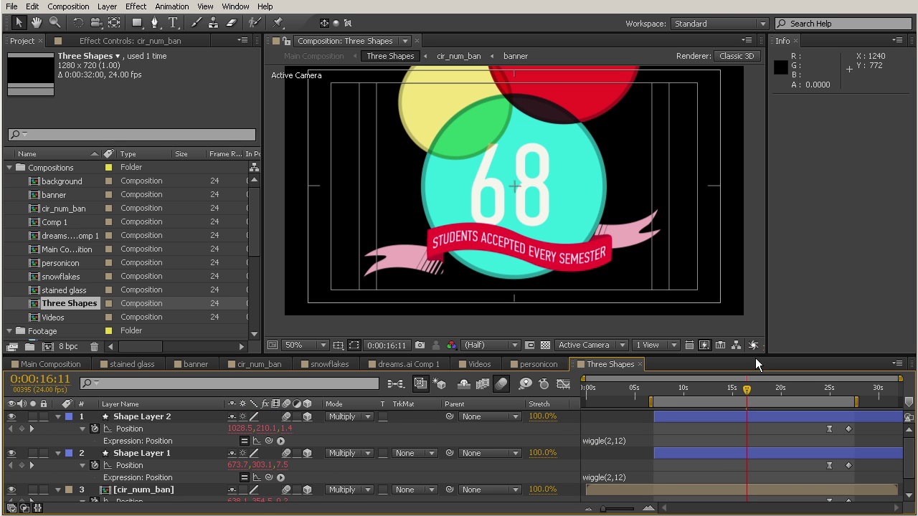
{"action": "key", "text": "KP_0"}
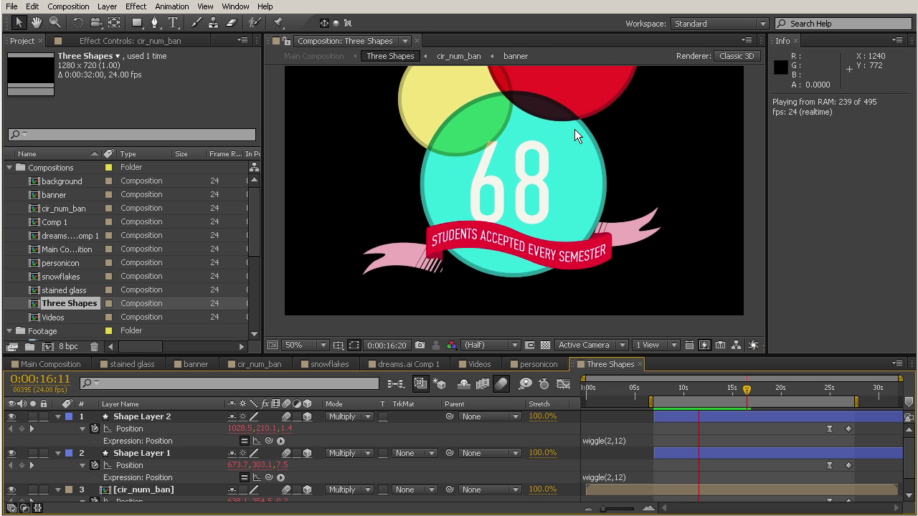
{"action": "mouse_move", "coordinate": [747, 390]}
{"action": "left_mouse_down"}
{"action": "mouse_move", "coordinate": [732, 394]}
{"action": "mouse_move", "coordinate": [748, 402]}
{"action": "left_mouse_up"}
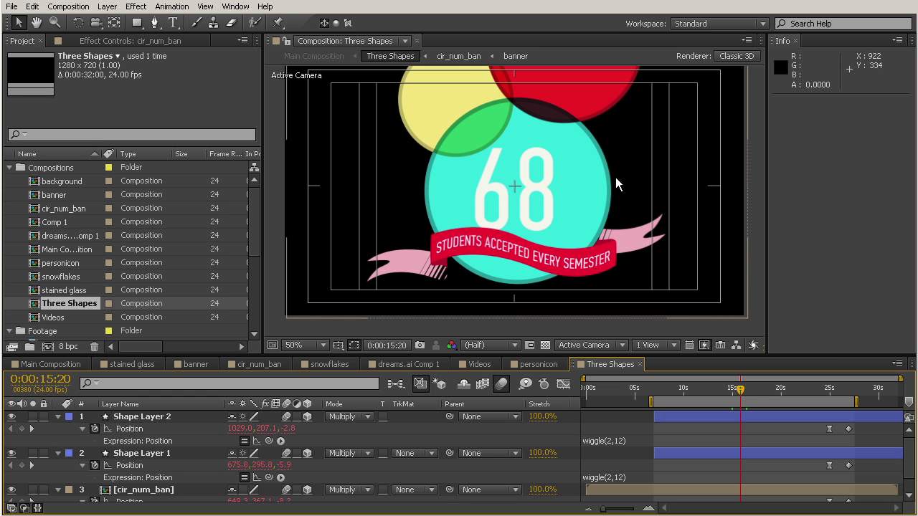
- Create a % text layer and set its fill colour to dark grey 424242
{"action": "left_click", "coordinate": [172, 23]}
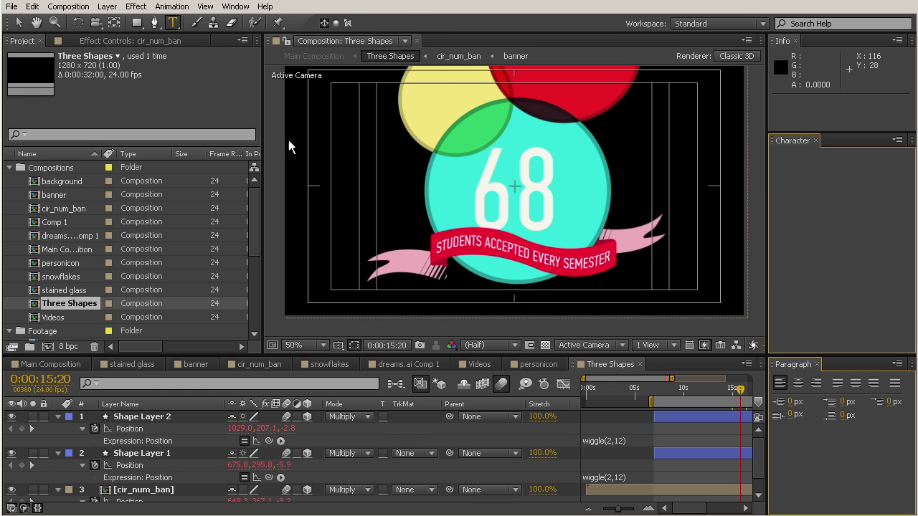
{"action": "left_click", "coordinate": [347, 155]}
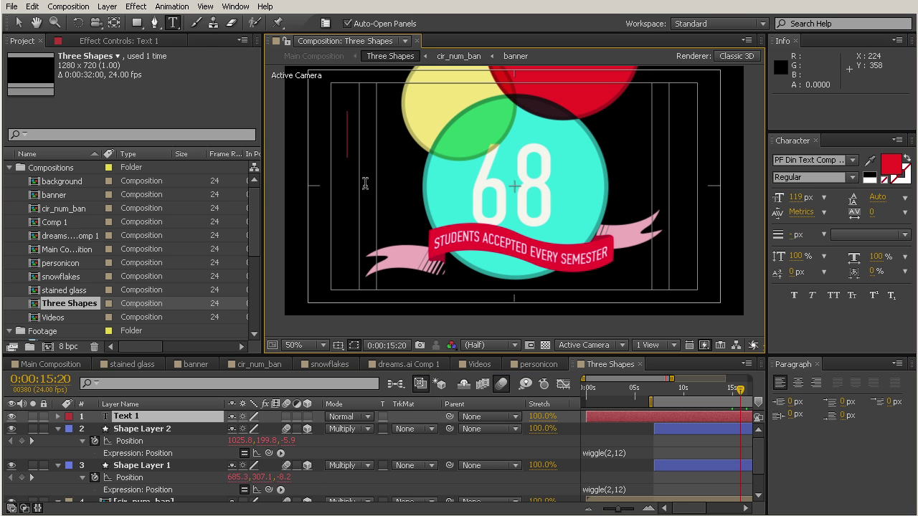
{"action": "type", "text": "%"}
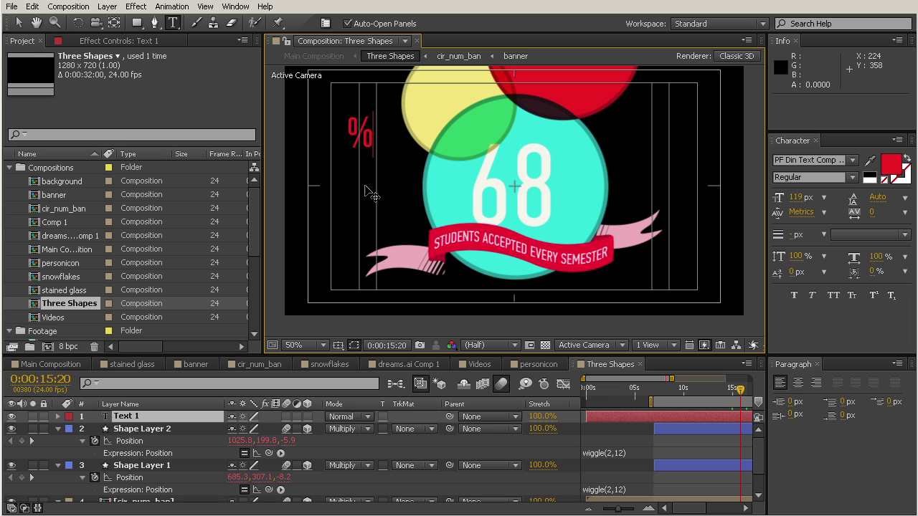
{"action": "left_click", "coordinate": [16, 25]}
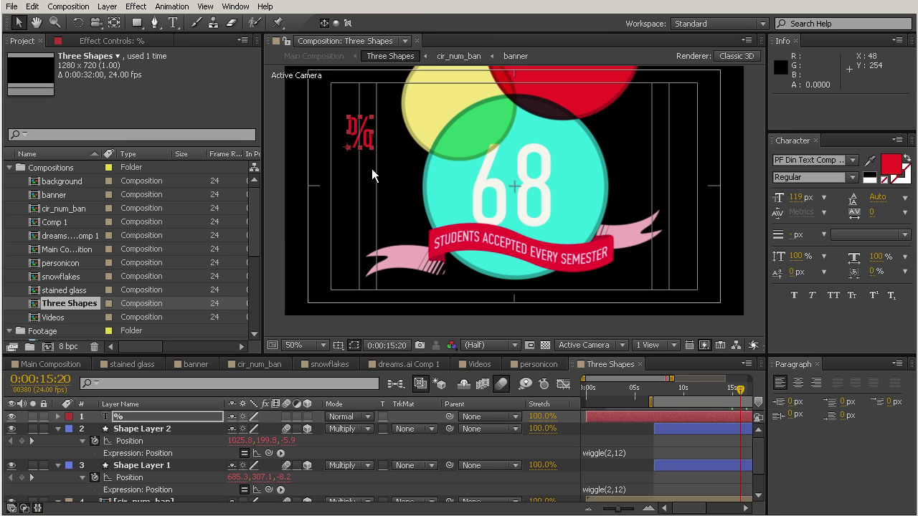
{"action": "left_click", "coordinate": [890, 164]}
{"action": "left_click_drag", "start_coordinate": [293, 379], "coordinate": [234, 379]}
{"action": "left_click", "coordinate": [557, 245]}
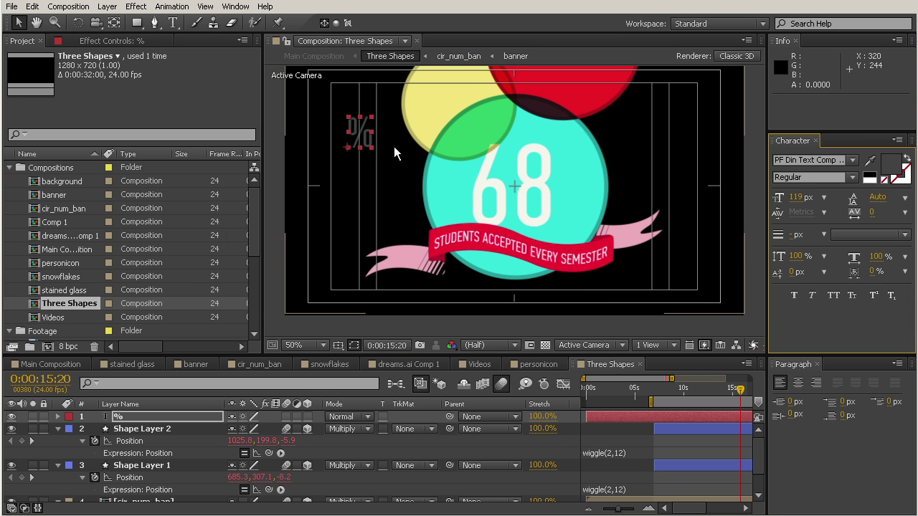
- Enlarge the % sign, place it over the yellow circle, and make it a 3D layer
{"action": "left_click_drag", "start_coordinate": [372, 148], "coordinate": [388, 169]}
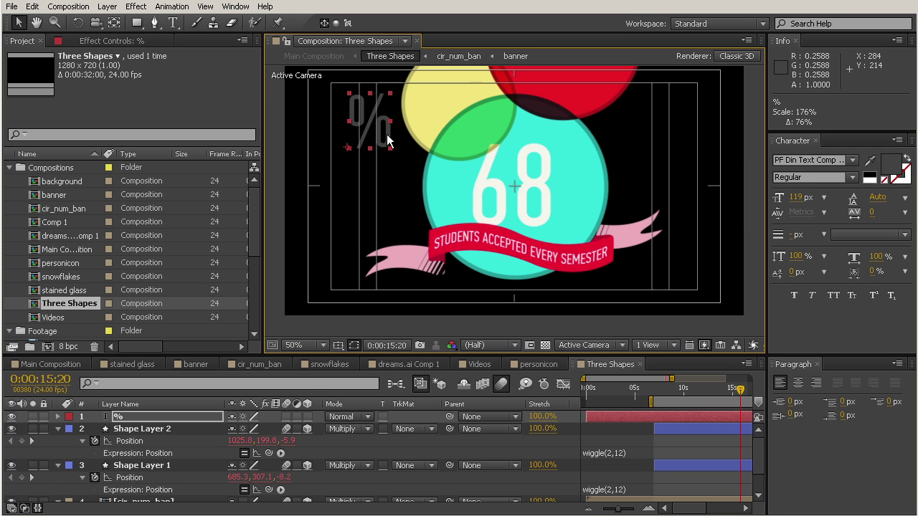
{"action": "left_click_drag", "start_coordinate": [388, 135], "coordinate": [479, 117]}
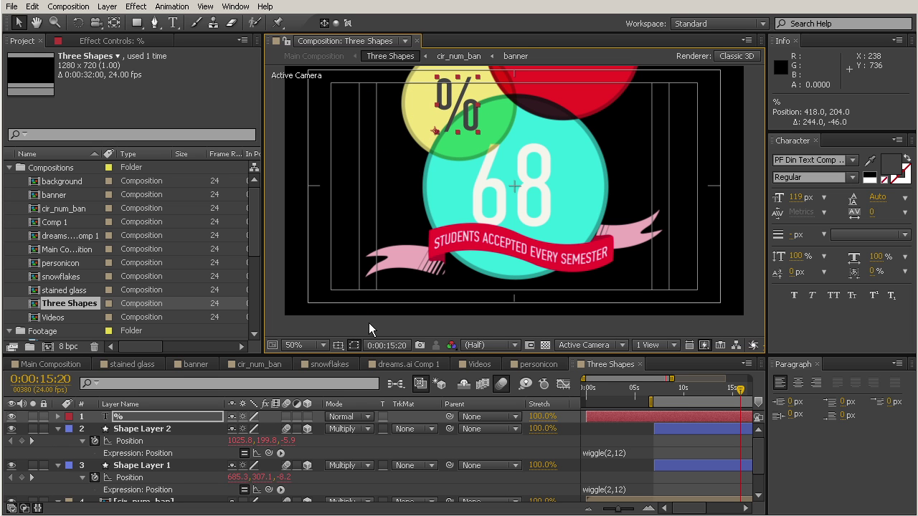
{"action": "left_click", "coordinate": [307, 415]}
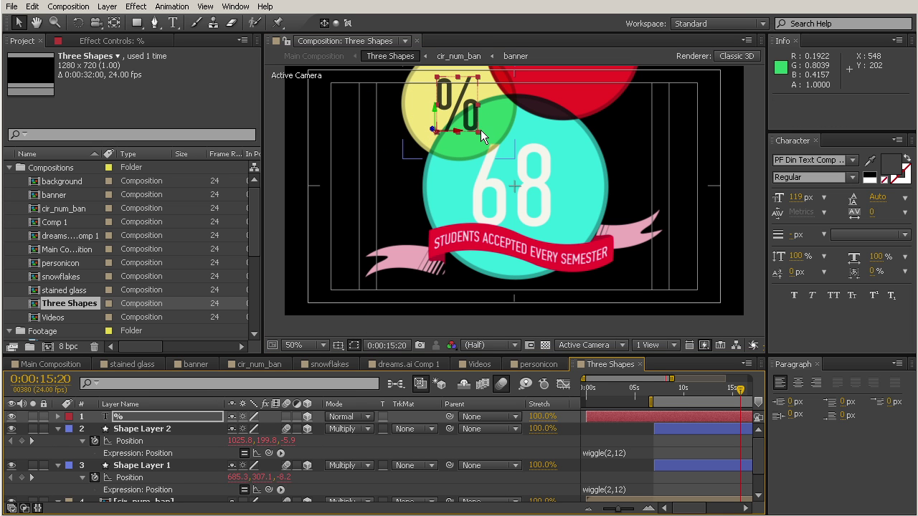
{"action": "left_click_drag", "start_coordinate": [480, 133], "coordinate": [573, 163]}
{"action": "left_click_drag", "start_coordinate": [499, 144], "coordinate": [493, 149]}
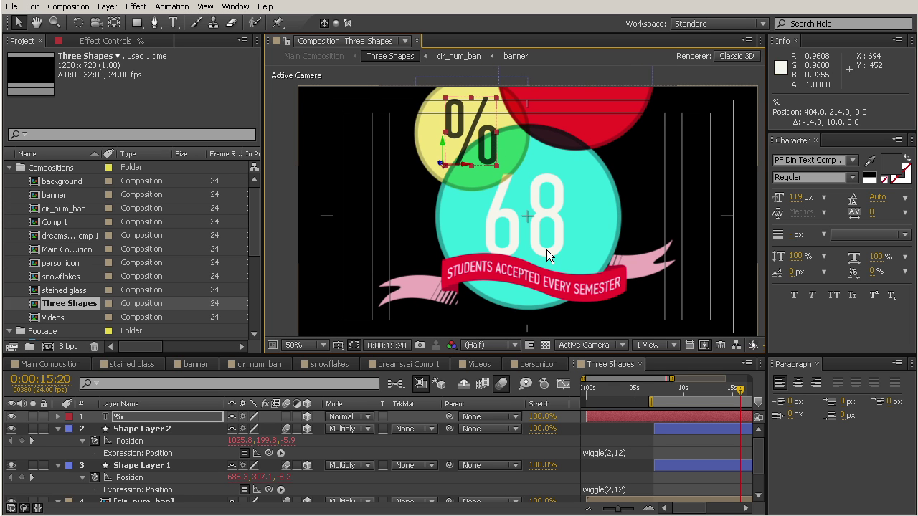
- Parent the % text layer to Shape Layer 1, the yellow circle
{"action": "left_click", "coordinate": [136, 465]}
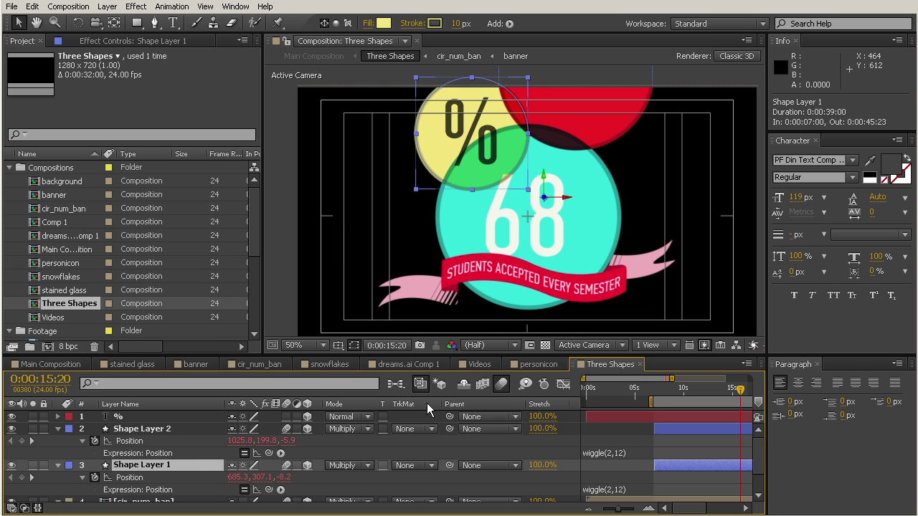
{"action": "left_click_drag", "start_coordinate": [449, 417], "coordinate": [129, 470]}
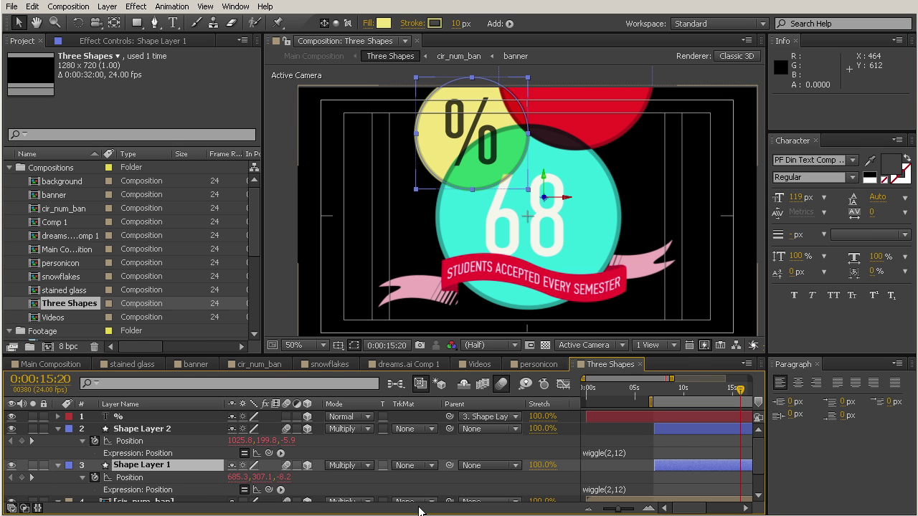
{"action": "left_click", "coordinate": [679, 436]}
- Scrub back to about 0:00:07:07 and RAM-preview the sign floating with the circle
{"action": "mouse_move", "coordinate": [667, 391]}
{"action": "left_mouse_down"}
{"action": "mouse_move", "coordinate": [657, 396]}
{"action": "mouse_move", "coordinate": [680, 400]}
{"action": "left_mouse_up"}
{"action": "key", "text": "KP_0"}
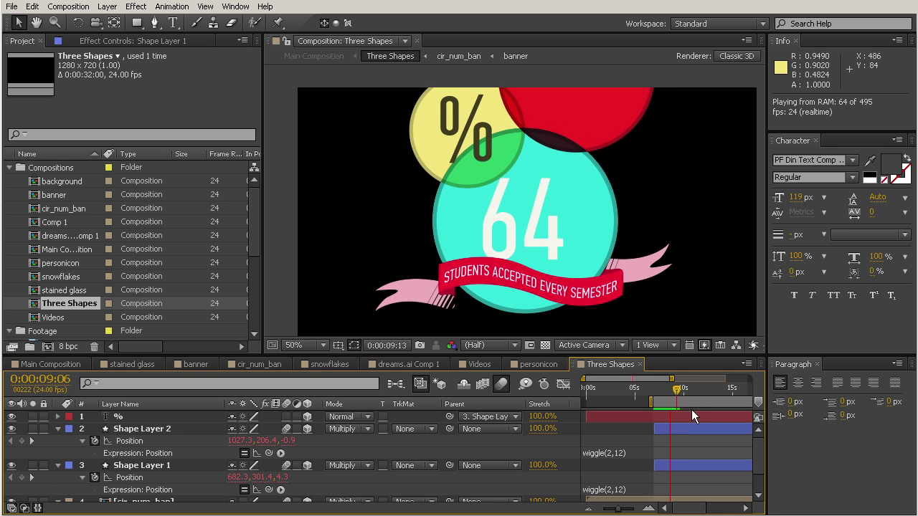
{"action": "left_click_drag", "start_coordinate": [684, 399], "coordinate": [671, 400]}
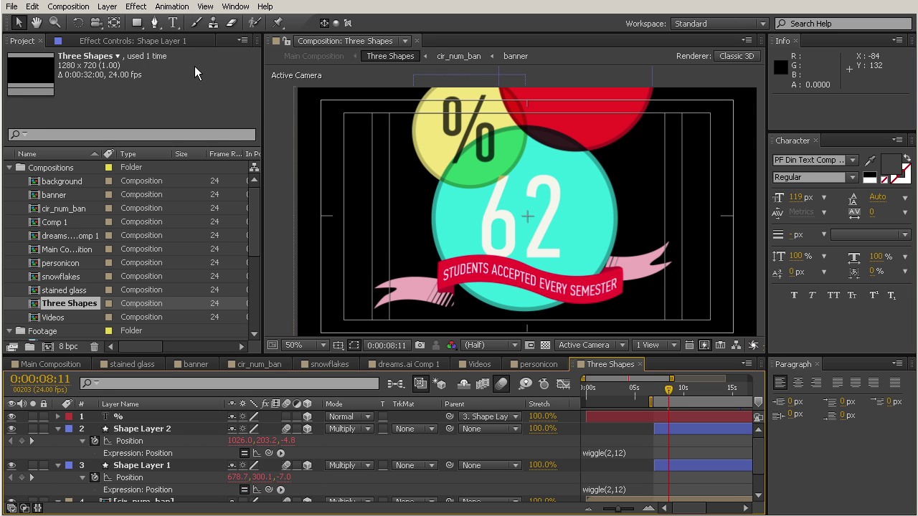
- Show the Effects & Presets panel and clear its search field
{"action": "left_click", "coordinate": [234, 7]}
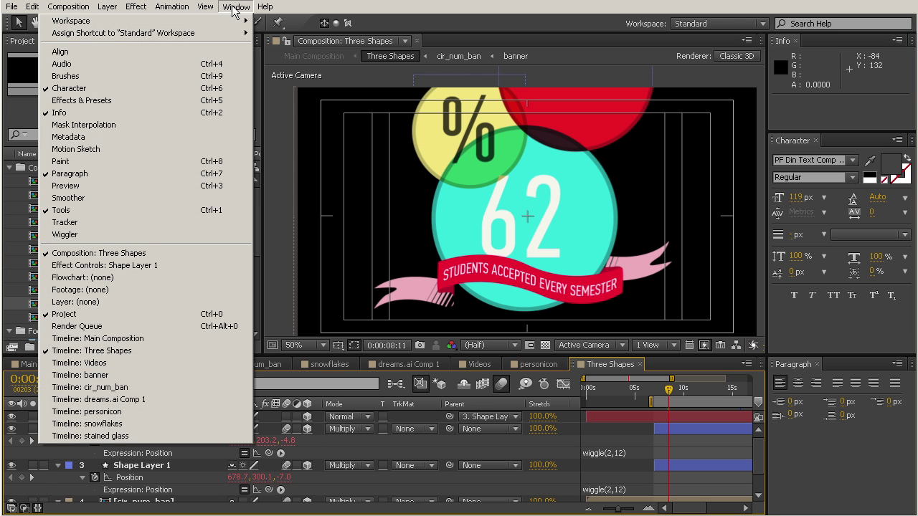
{"action": "left_click", "coordinate": [129, 101]}
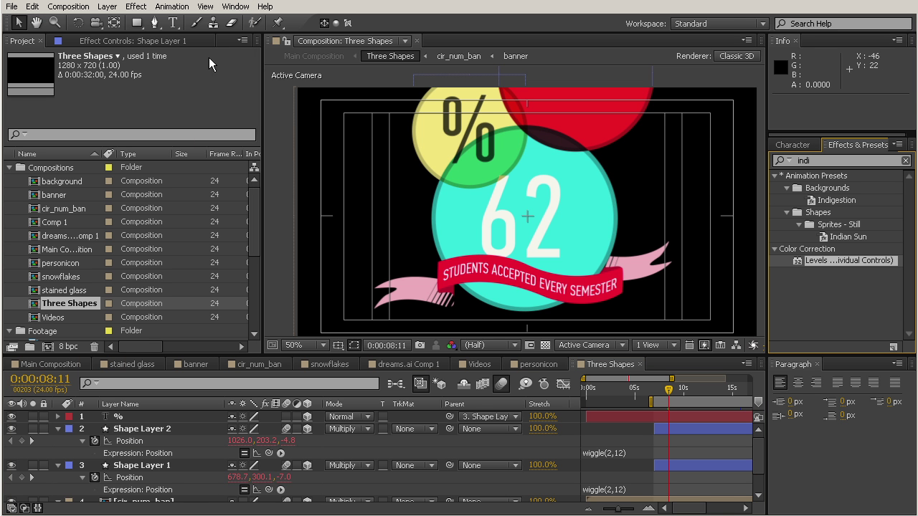
{"action": "left_click", "coordinate": [905, 160]}
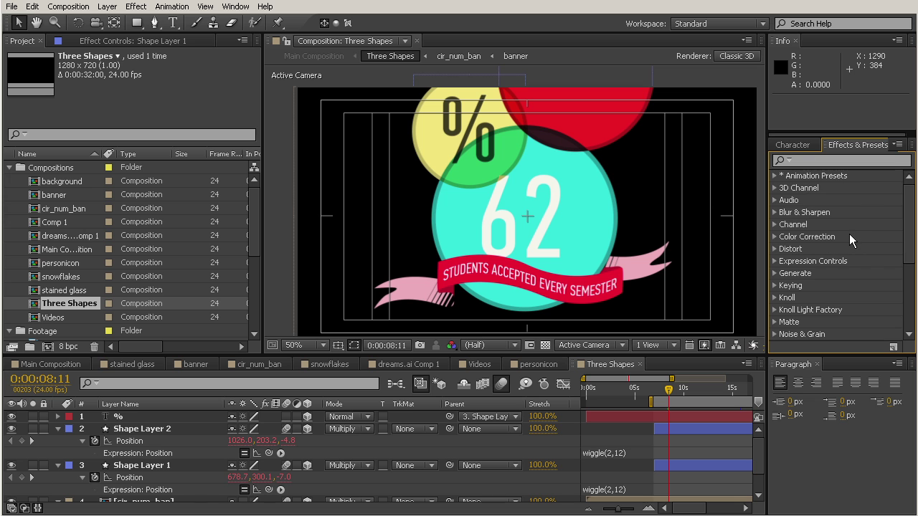
- Expand Animation Presets > Behaviors to list presets like Drift Over Time and Wiggle - position
{"action": "left_click", "coordinate": [775, 175]}
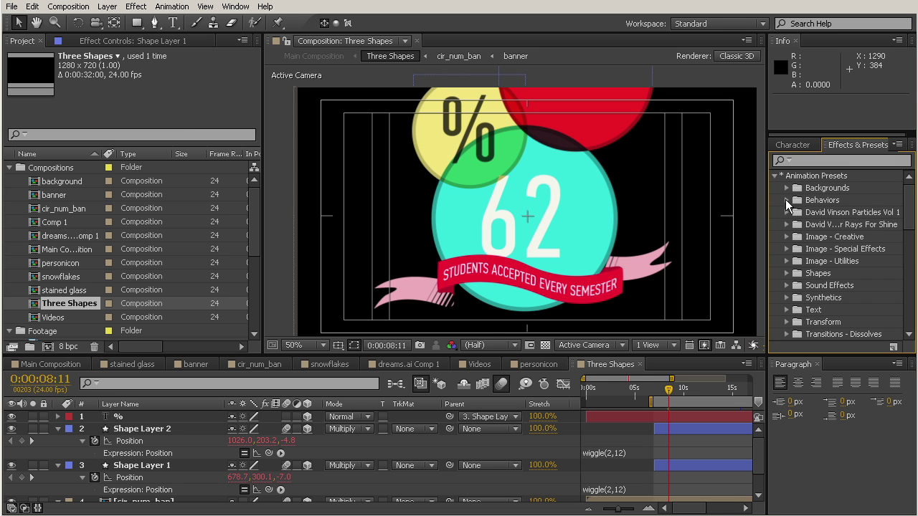
{"action": "left_click", "coordinate": [786, 201]}
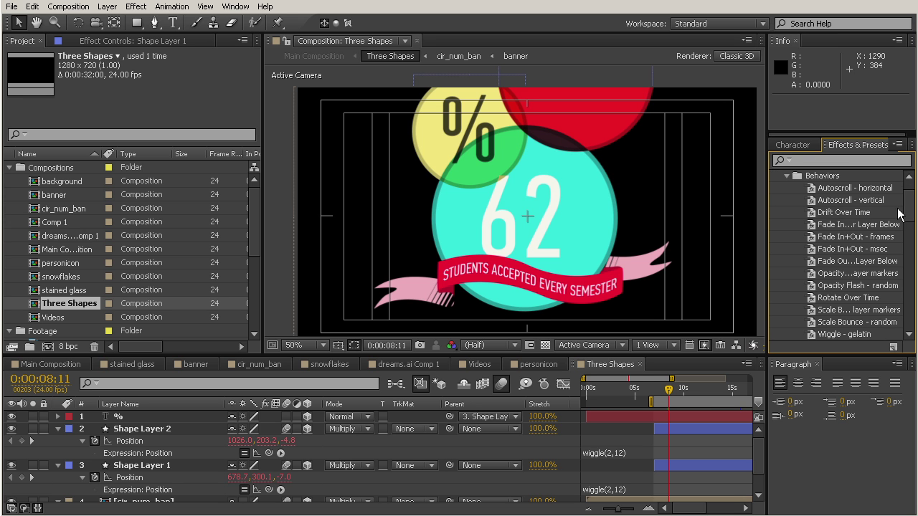
{"action": "scroll", "coordinate": [907, 208], "scroll_direction": "up", "scroll_amount": 1}
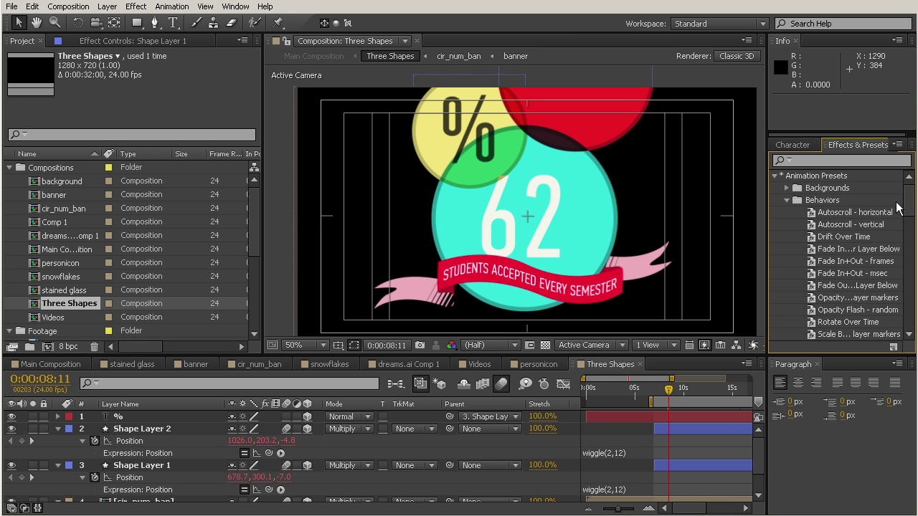
{"action": "scroll", "coordinate": [900, 205], "scroll_direction": "down", "scroll_amount": 4}
{"action": "scroll", "coordinate": [905, 208], "scroll_direction": "up", "scroll_amount": 3}
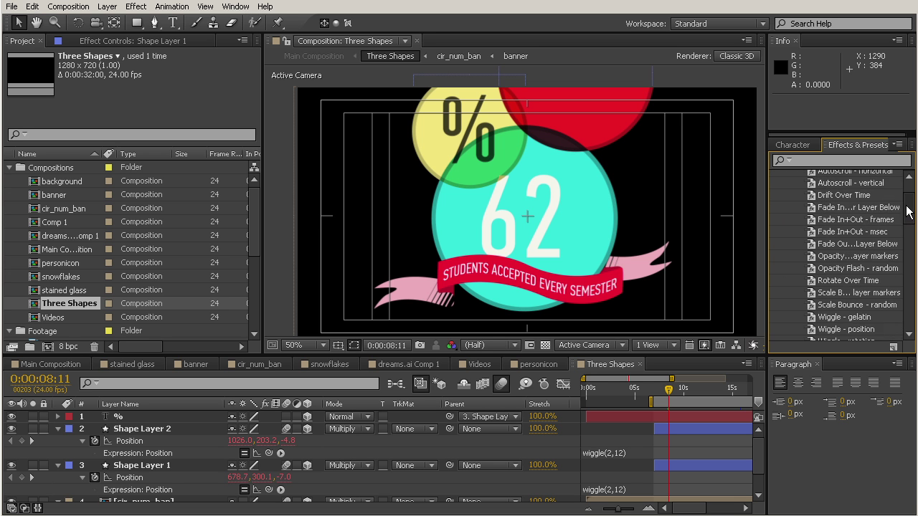
{"action": "scroll", "coordinate": [907, 208], "scroll_direction": "up", "scroll_amount": 2}
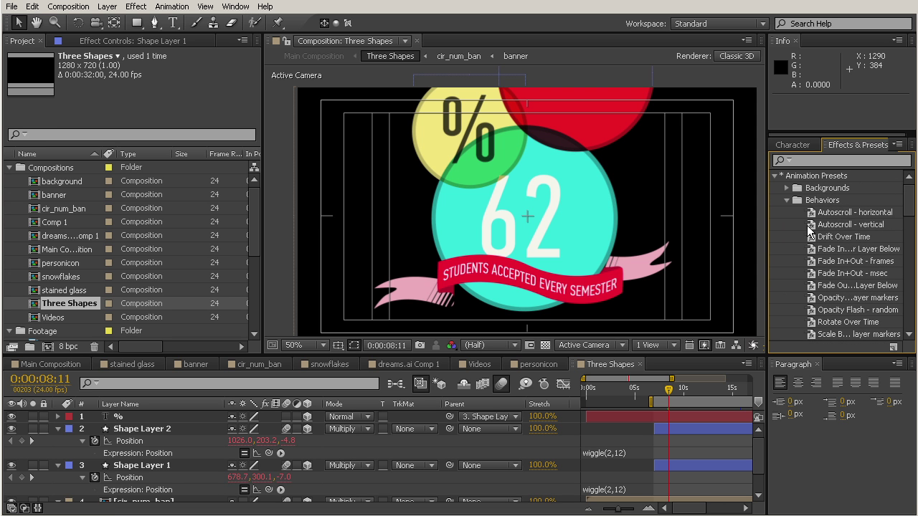